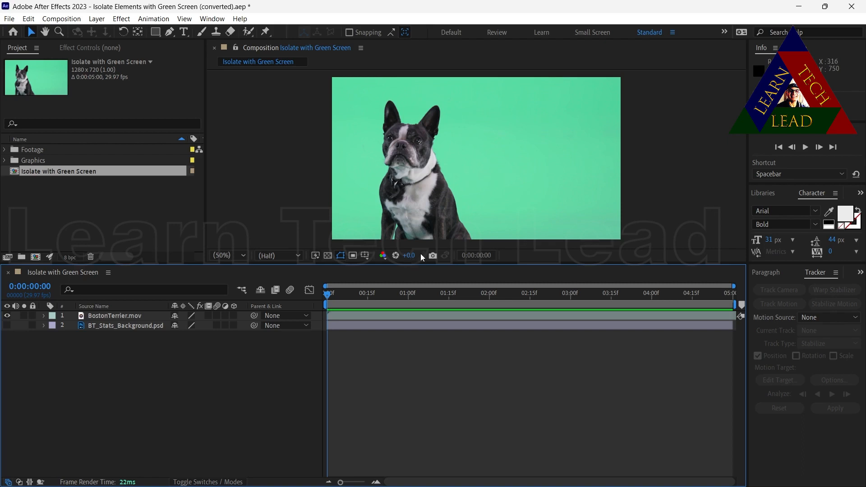
# - Apply the Keylight (1.2) effect to BostonTerrier.mov and sample the green backdrop as its Screen Colour
pyautogui.click(96, 315)
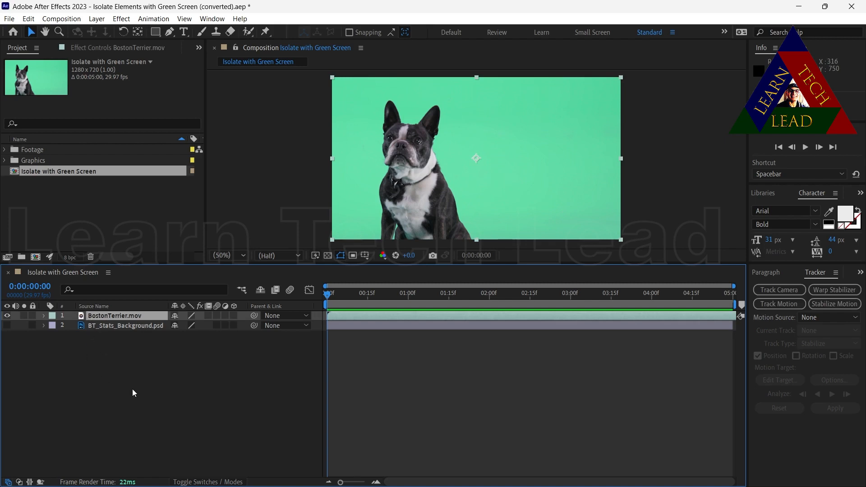
pyautogui.click(122, 19)
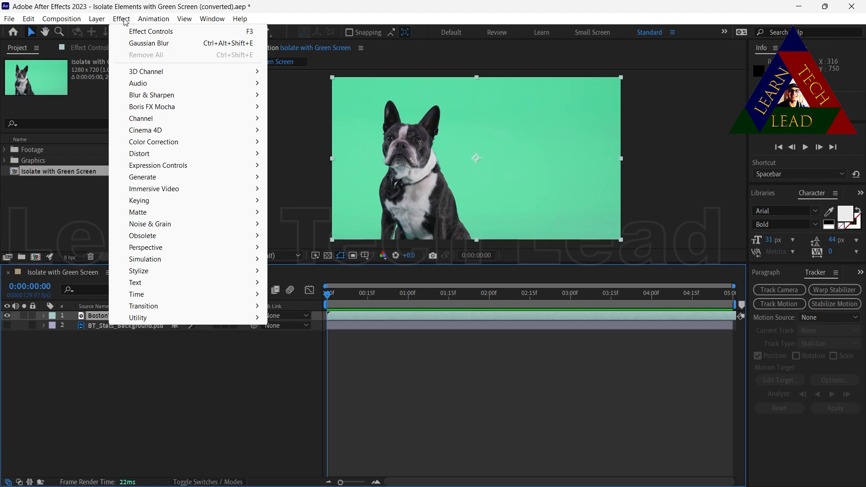
pyautogui.moveTo(168, 204)
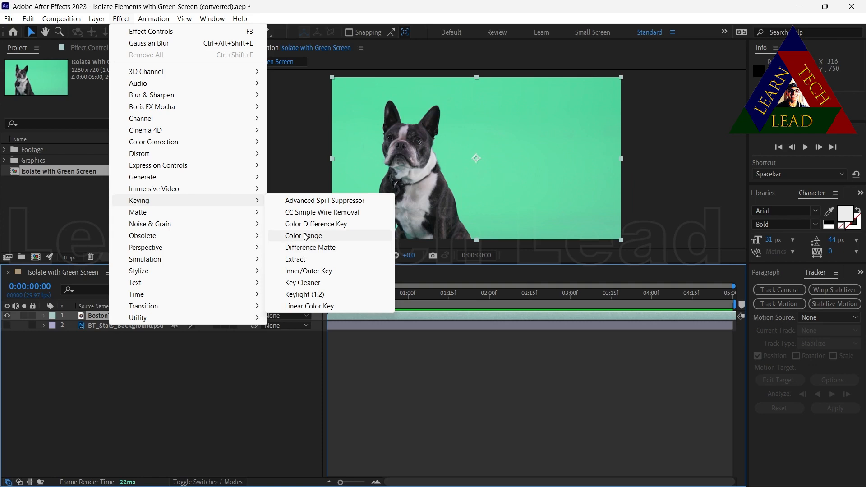
pyautogui.click(298, 296)
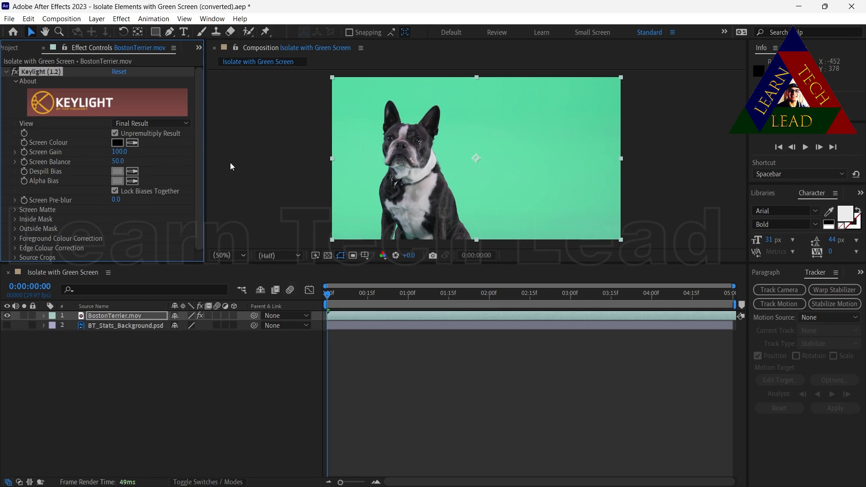
pyautogui.click(134, 143)
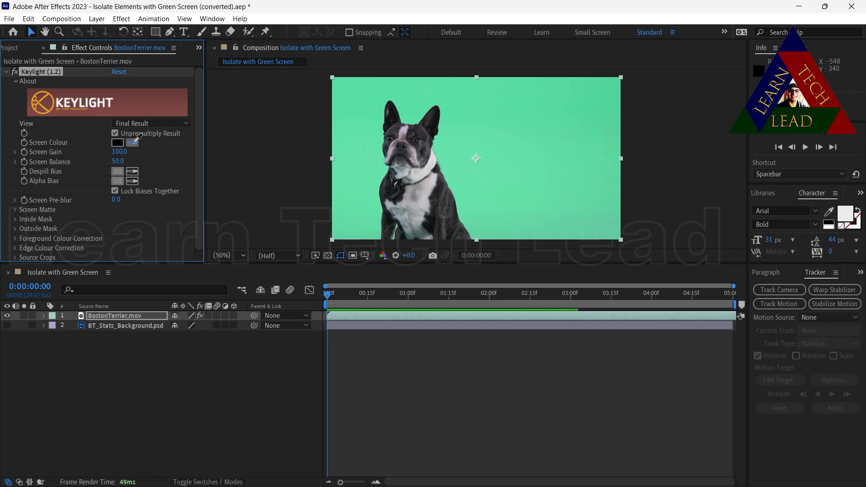
pyautogui.click(491, 131)
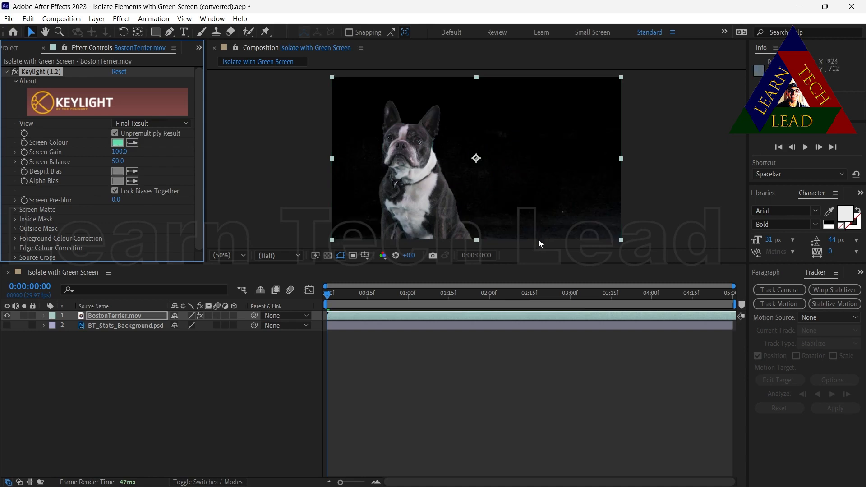
# - Enlarge the composition viewer and play back the keyed footage, leaving the playhead at 0:00:00:09
pyautogui.moveTo(485, 265); pyautogui.dragTo(498, 384)
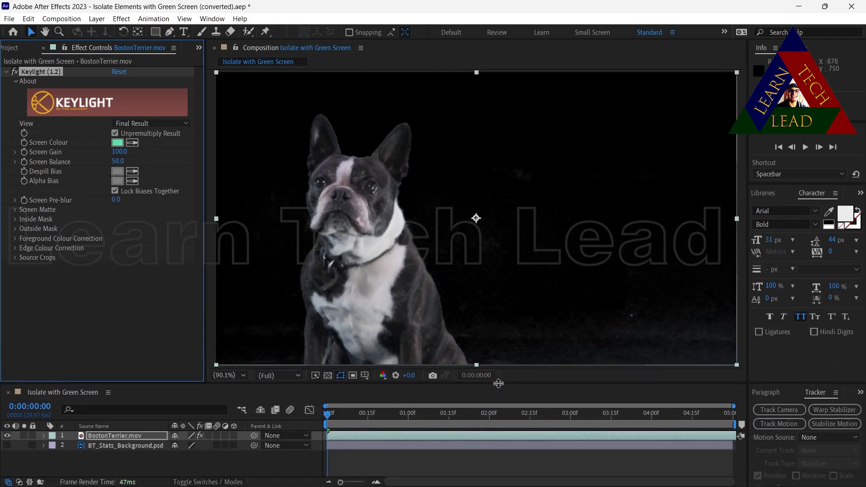
pyautogui.press('space')
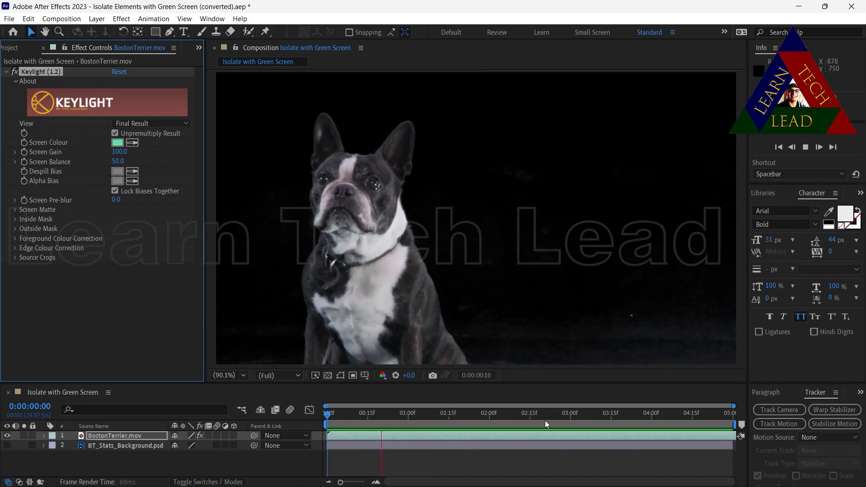
pyautogui.press('space')
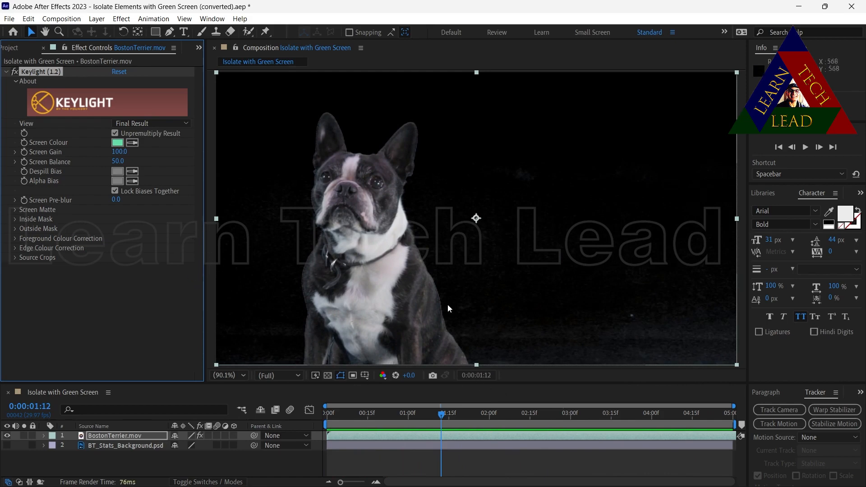
pyautogui.moveTo(441, 417); pyautogui.dragTo(353, 426)
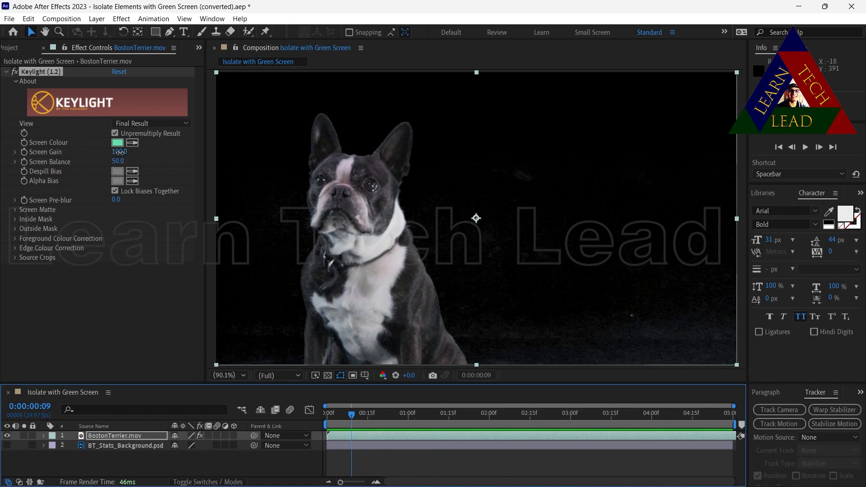
# - Show Keylight's Screen Matte view and set Screen Gain to 115 and Screen Balance to 86
pyautogui.moveTo(120, 152); pyautogui.dragTo(127, 152)
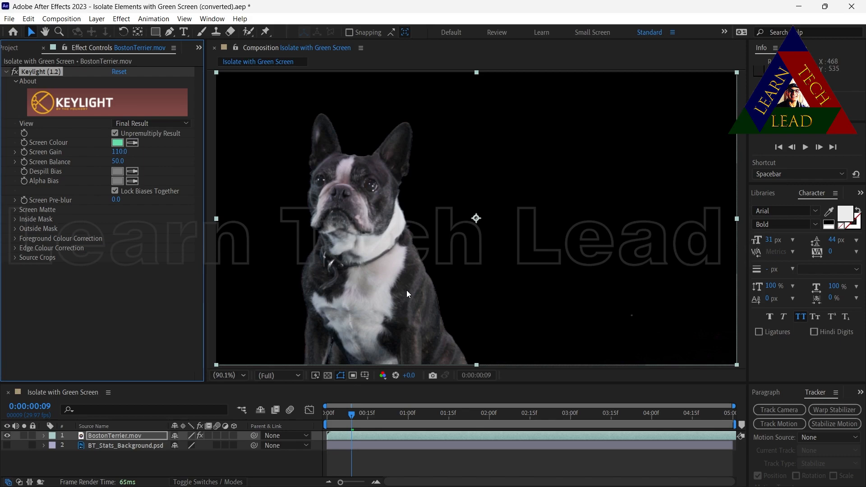
pyautogui.click(188, 123)
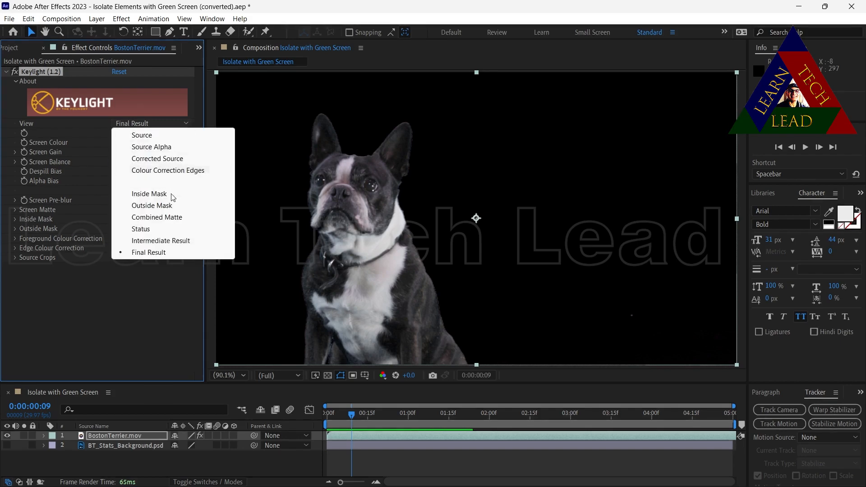
pyautogui.click(170, 182)
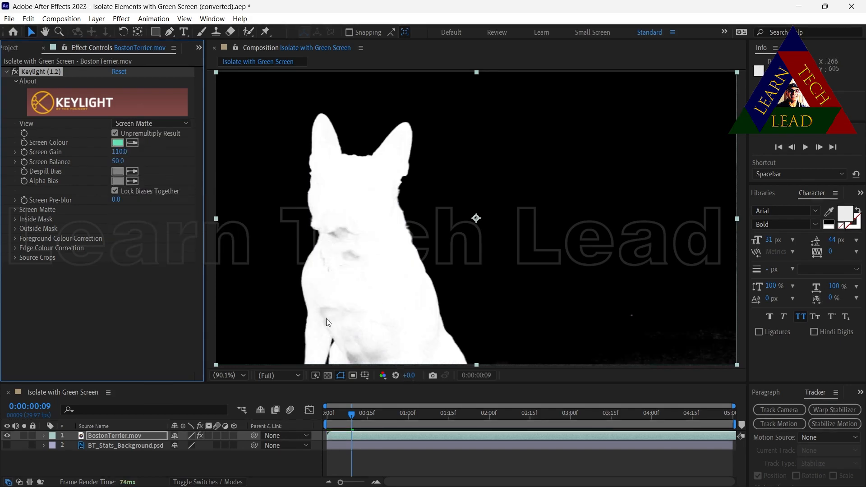
pyautogui.moveTo(120, 152)
pyautogui.mouseDown()
pyautogui.moveTo(105, 152)
pyautogui.moveTo(122, 152)
pyautogui.mouseUp()
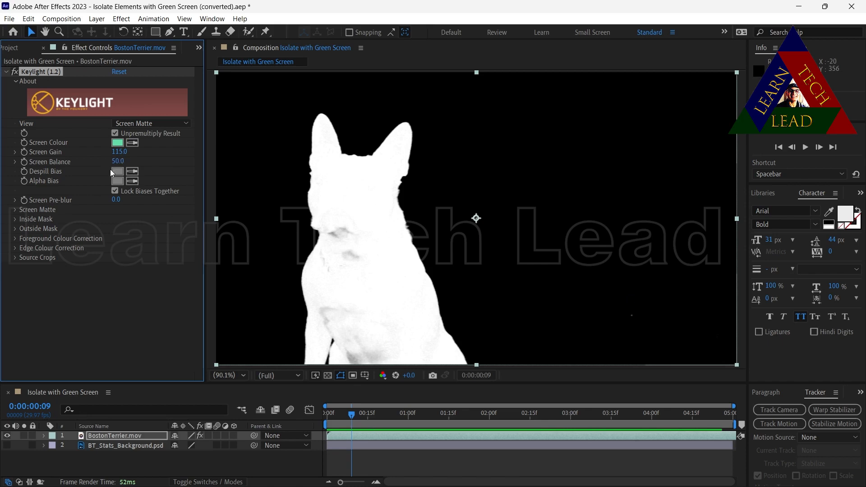
pyautogui.moveTo(115, 167); pyautogui.dragTo(146, 162)
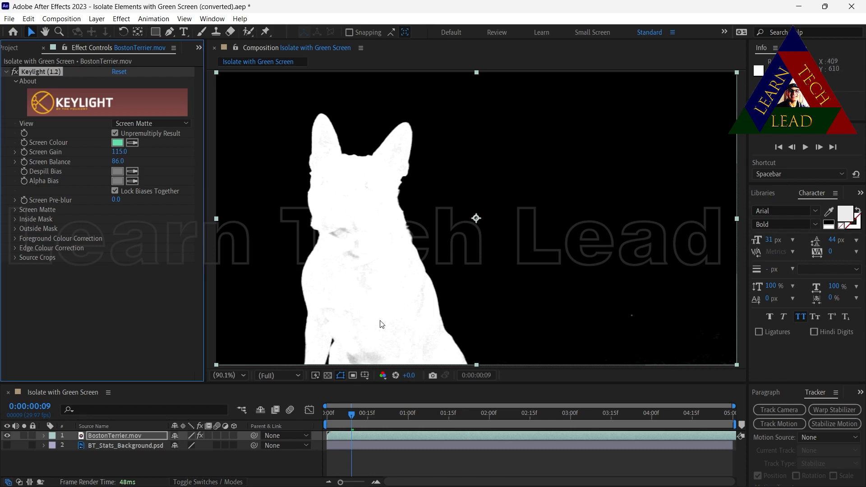
# - In Keylight's Screen Matte settings, set Clip Black to 8, Clip White to 64 and Clip Rollback to 0.8
pyautogui.click(17, 209)
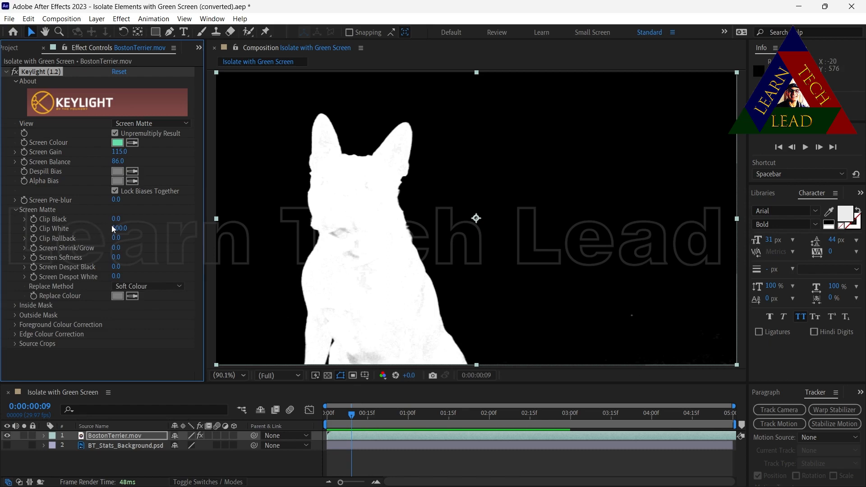
pyautogui.moveTo(123, 219)
pyautogui.mouseDown()
pyautogui.moveTo(134, 219)
pyautogui.moveTo(121, 220)
pyautogui.mouseUp()
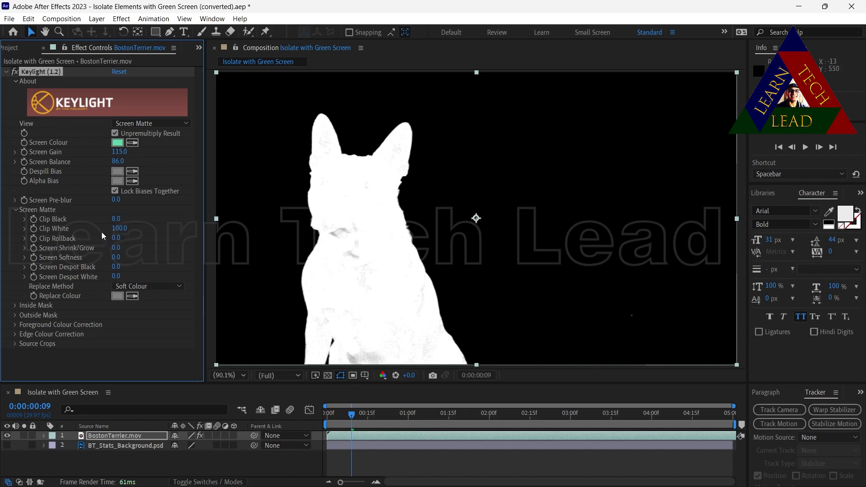
pyautogui.moveTo(126, 232)
pyautogui.mouseDown()
pyautogui.moveTo(107, 230)
pyautogui.moveTo(137, 234)
pyautogui.moveTo(113, 230)
pyautogui.mouseUp()
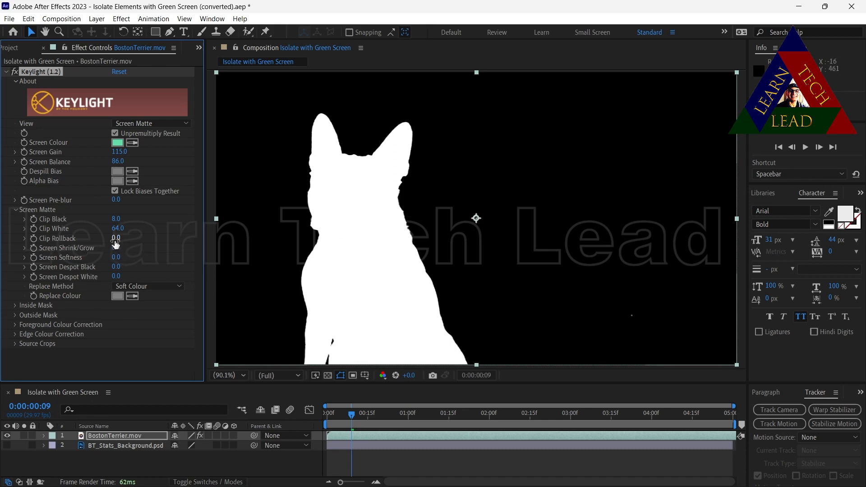
pyautogui.moveTo(118, 238); pyautogui.dragTo(104, 230)
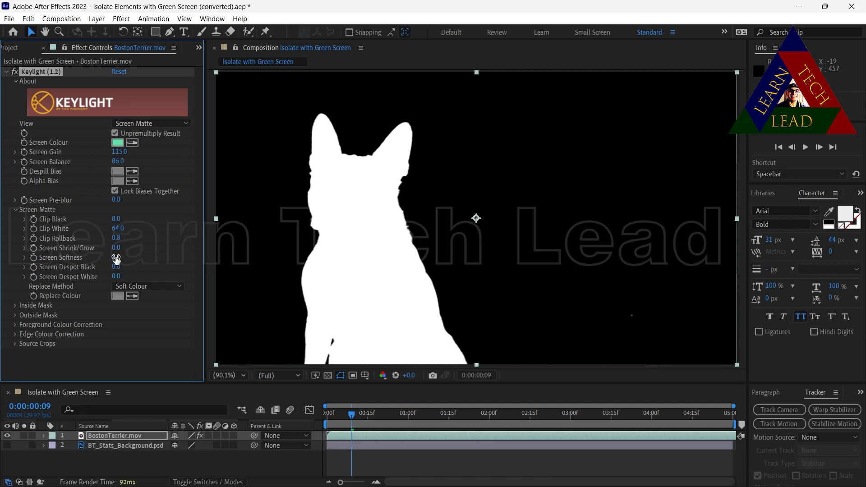
# - Set Keylight's Screen Softness to 2.5 and Screen Despot White to 2.4
pyautogui.moveTo(111, 256); pyautogui.dragTo(122, 257)
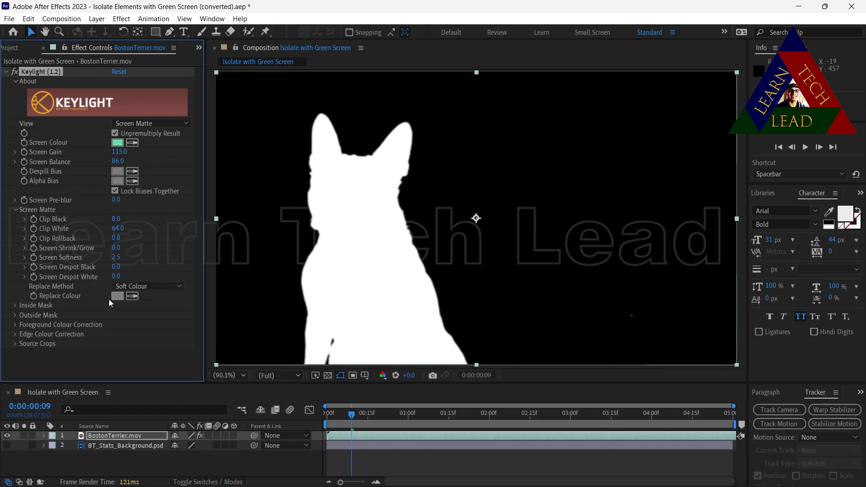
pyautogui.moveTo(116, 266)
pyautogui.mouseDown()
pyautogui.moveTo(131, 268)
pyautogui.moveTo(99, 270)
pyautogui.moveTo(122, 275)
pyautogui.moveTo(105, 274)
pyautogui.mouseUp()
pyautogui.moveTo(115, 267); pyautogui.dragTo(96, 269)
pyautogui.moveTo(115, 279); pyautogui.dragTo(158, 344)
# - Set Keylight's View to Final Result and play the composite with the BT_Stats_Background.psd layer visible
pyautogui.click(146, 125)
pyautogui.click(164, 257)
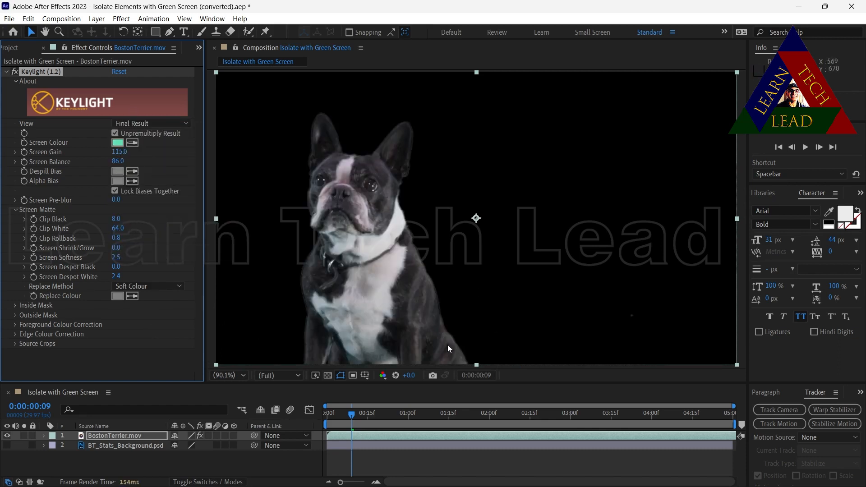
pyautogui.click(7, 445)
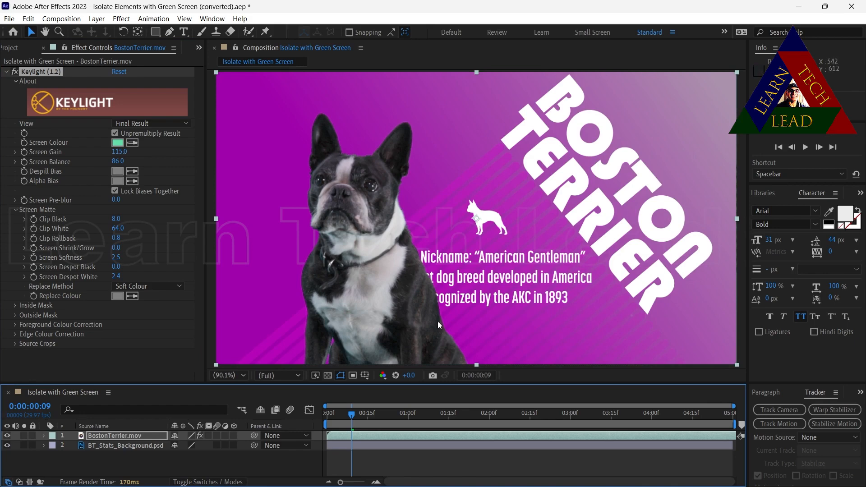
pyautogui.press('space')
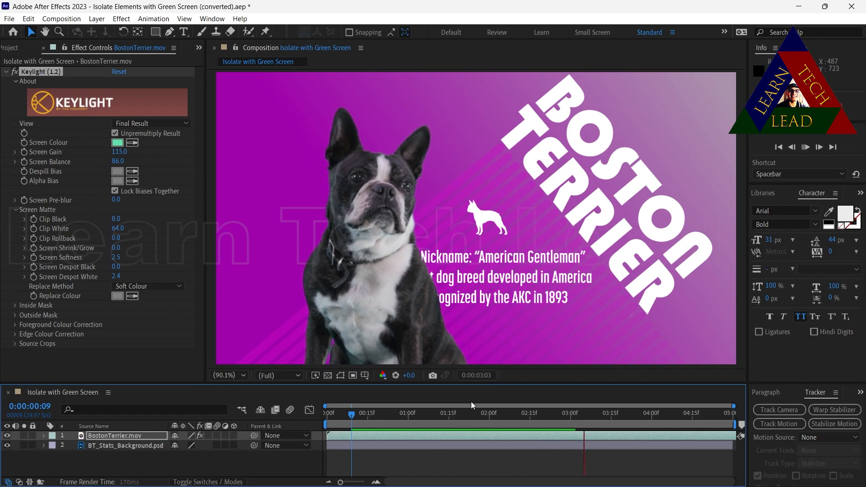
pyautogui.press('space')
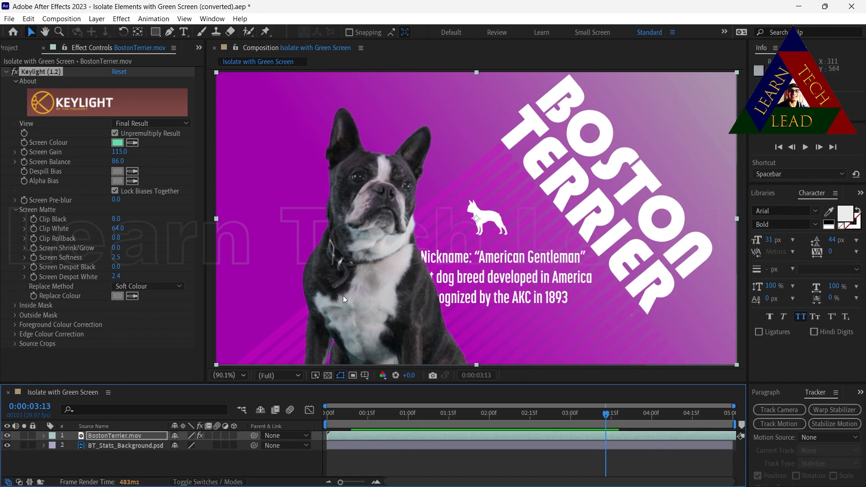
# - Set the BostonTerrier.mov layer's Position to 535, 360 so the dog clears the background text, and play back the result
pyautogui.click(98, 453)
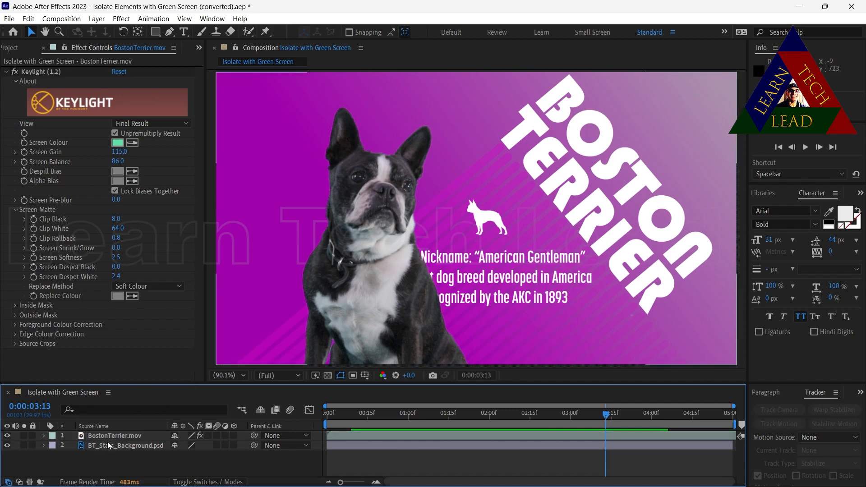
pyautogui.click(106, 433)
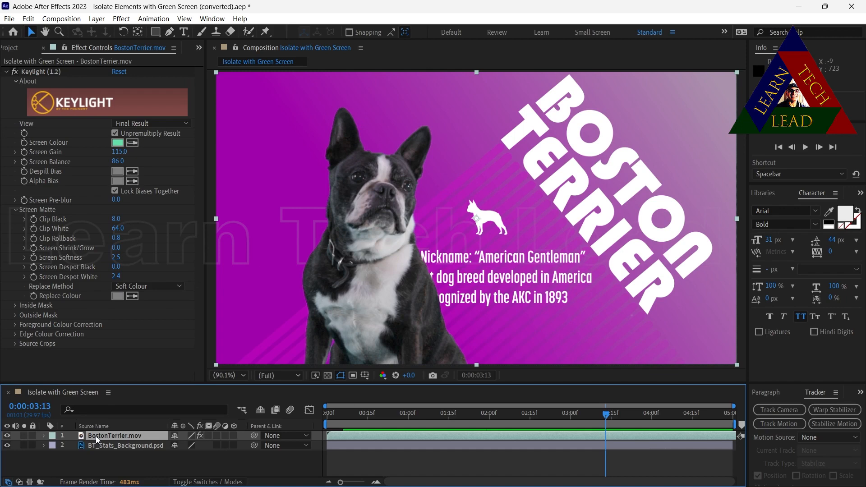
pyautogui.click(44, 435)
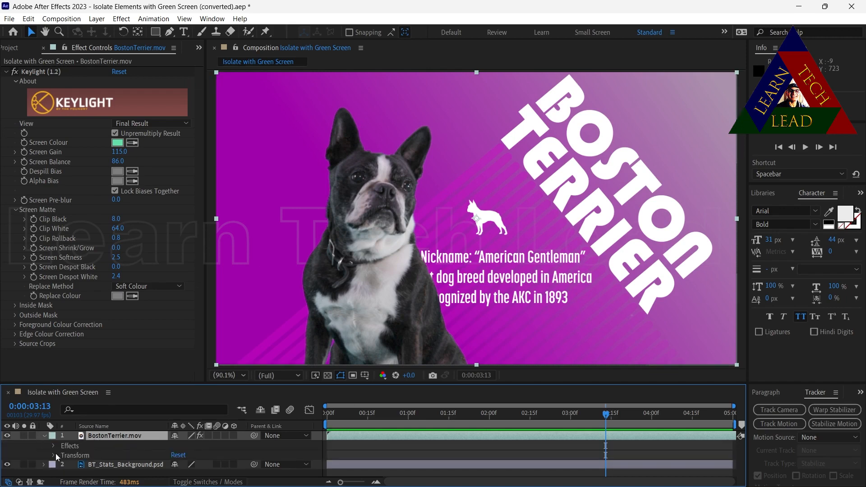
pyautogui.click(53, 456)
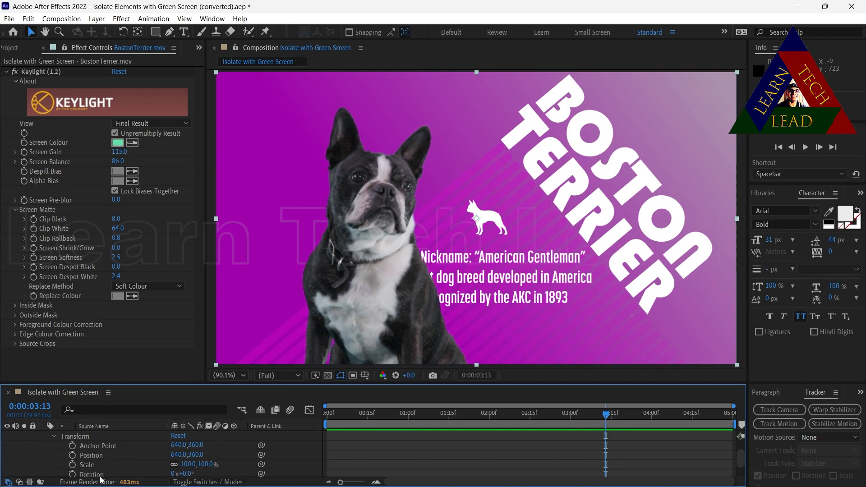
pyautogui.moveTo(177, 455); pyautogui.dragTo(118, 455)
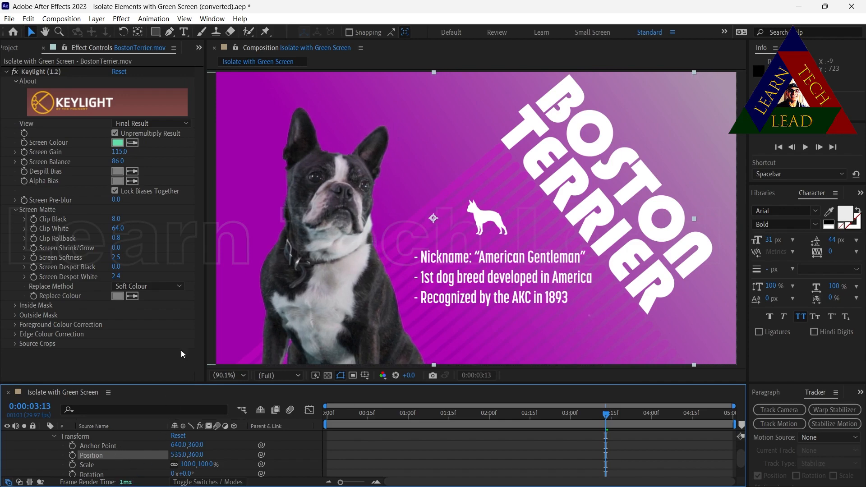
pyautogui.click(208, 306)
pyautogui.press('space')
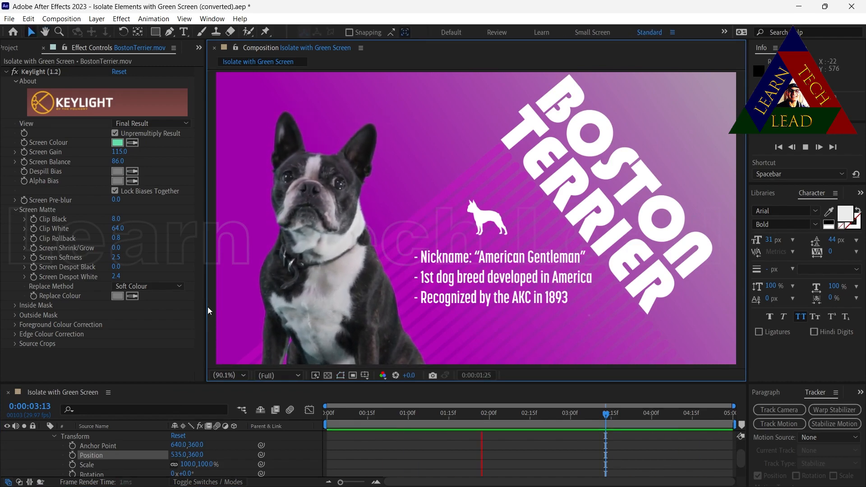
pyautogui.press('space')
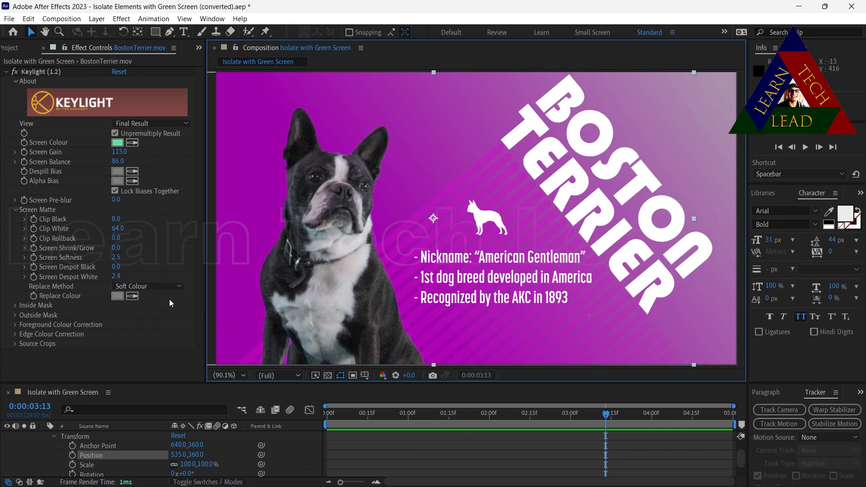
# - Try Source as Keylight's Replace Method, and set it to None
pyautogui.click(180, 286)
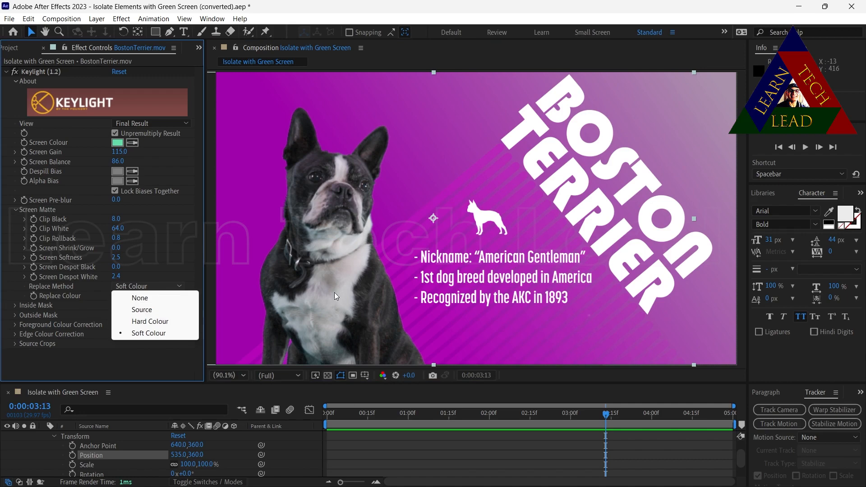
pyautogui.click(144, 309)
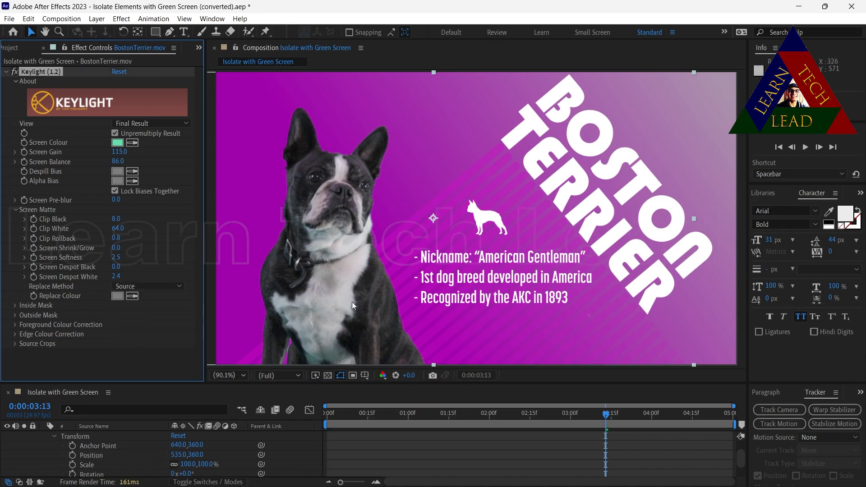
pyautogui.click(132, 288)
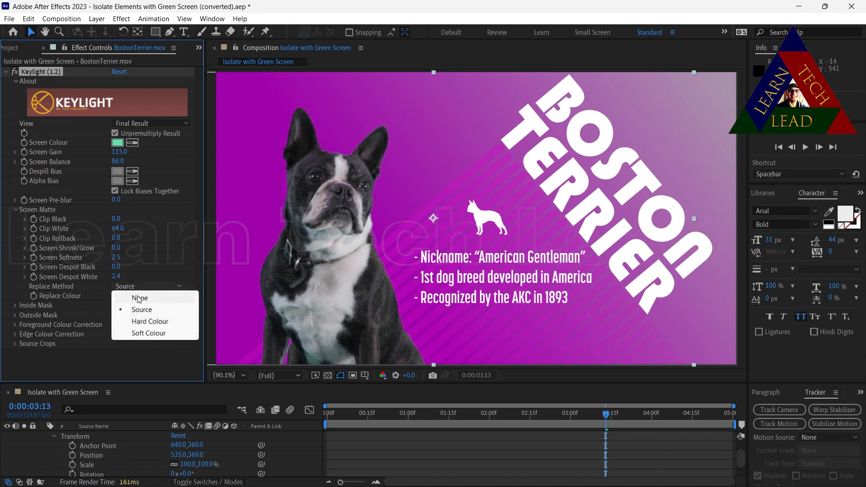
pyautogui.click(139, 299)
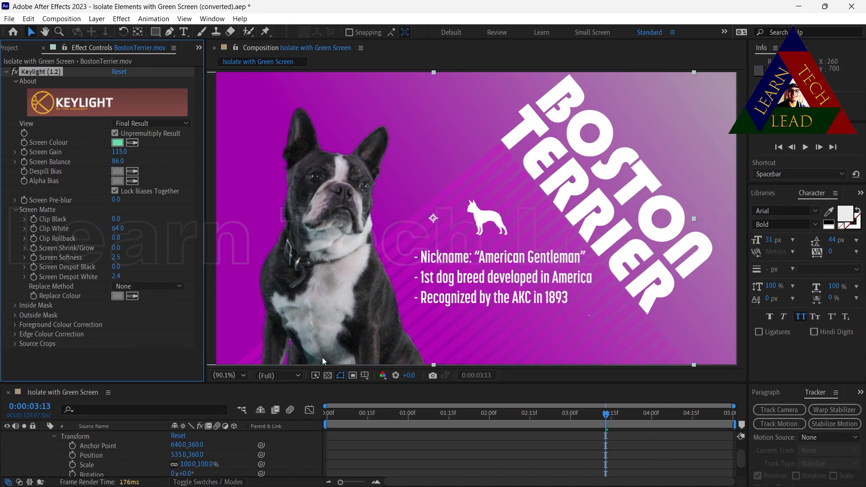
# - Set Keylight's Replace Method to Source, Screen Softness to 2.7 and Screen Despot Black to 1.5
pyautogui.click(132, 286)
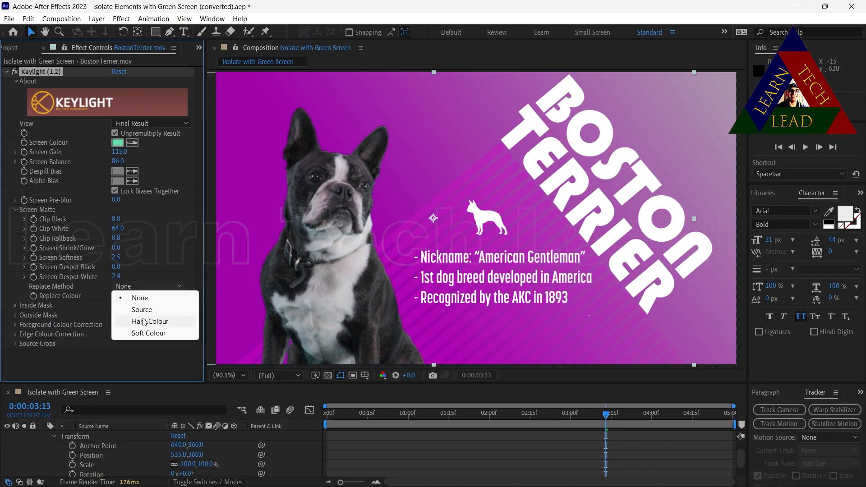
pyautogui.click(147, 311)
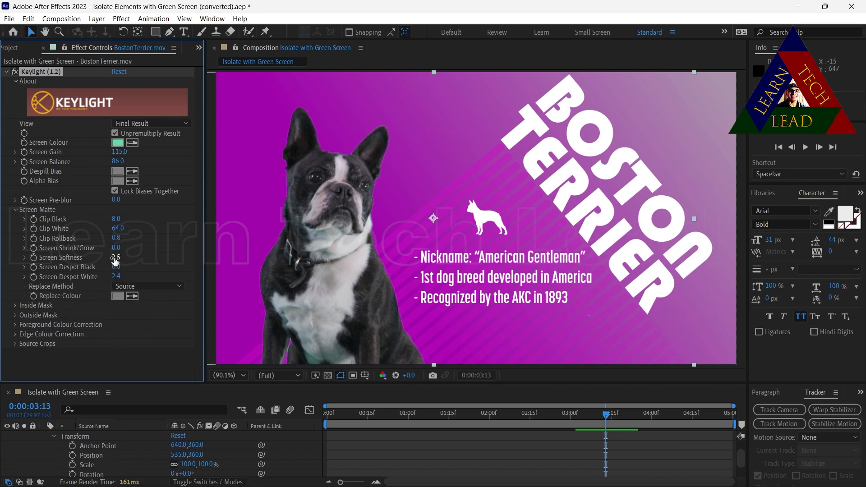
pyautogui.moveTo(116, 257)
pyautogui.mouseDown()
pyautogui.moveTo(127, 257)
pyautogui.moveTo(119, 257)
pyautogui.mouseUp()
pyautogui.moveTo(124, 266); pyautogui.dragTo(127, 267)
# - Inspect Keylight's Screen Matte view at 0:00:00:25, comparing None and Source as the Replace Method and ending on Source
pyautogui.moveTo(605, 404); pyautogui.dragTo(394, 397)
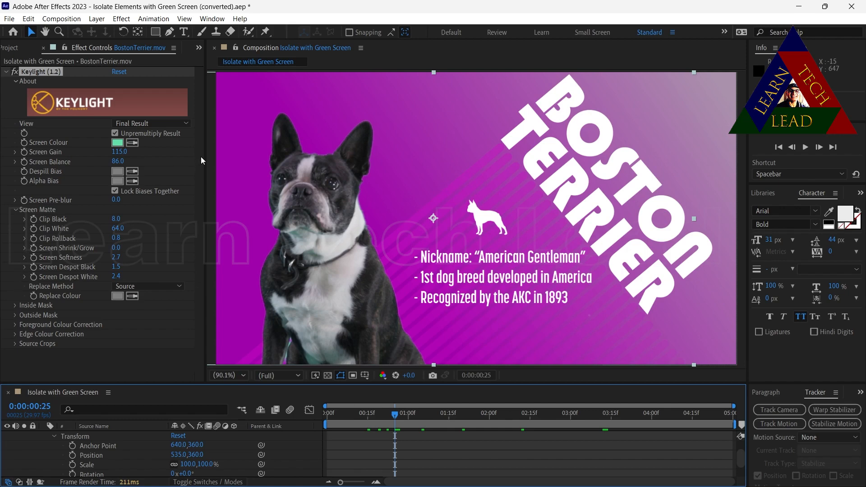
pyautogui.click(185, 123)
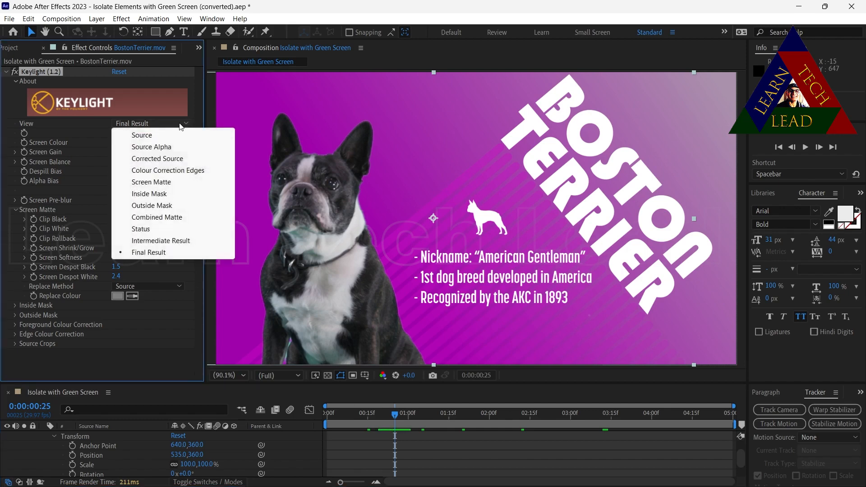
pyautogui.click(151, 183)
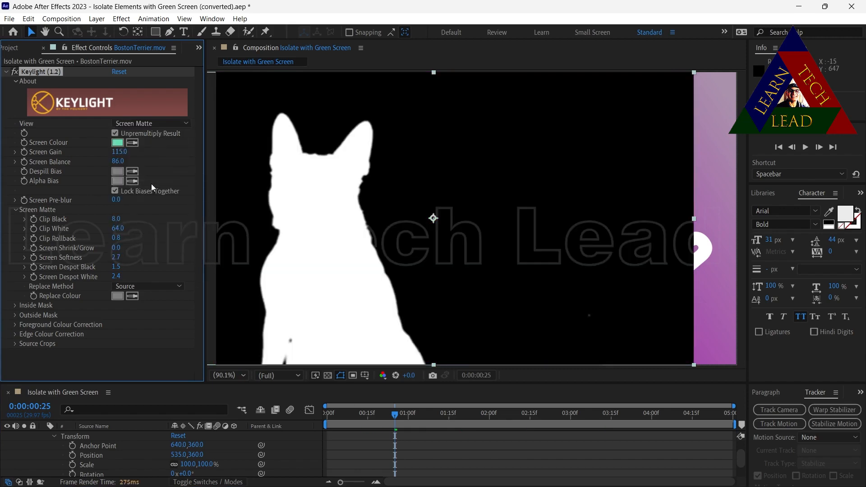
pyautogui.click(132, 287)
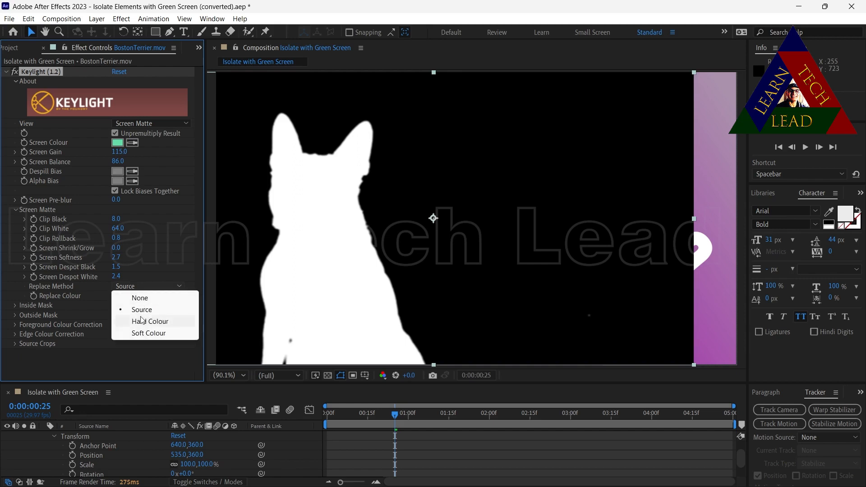
pyautogui.click(133, 299)
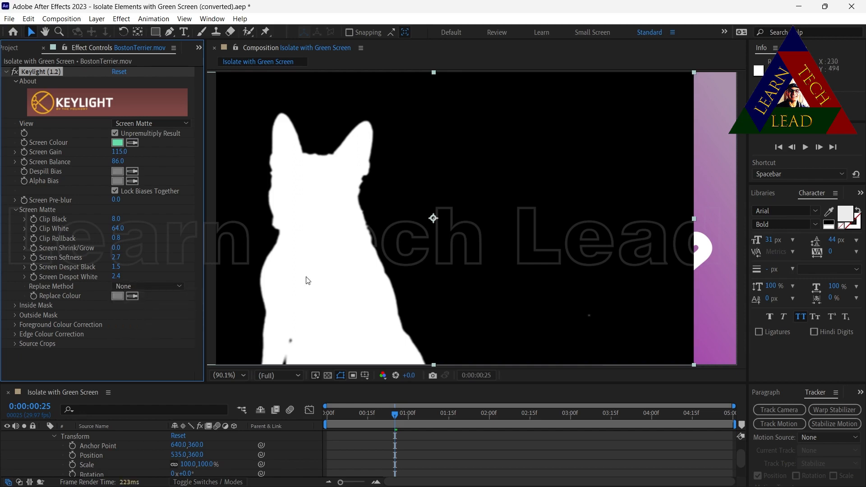
pyautogui.click(122, 286)
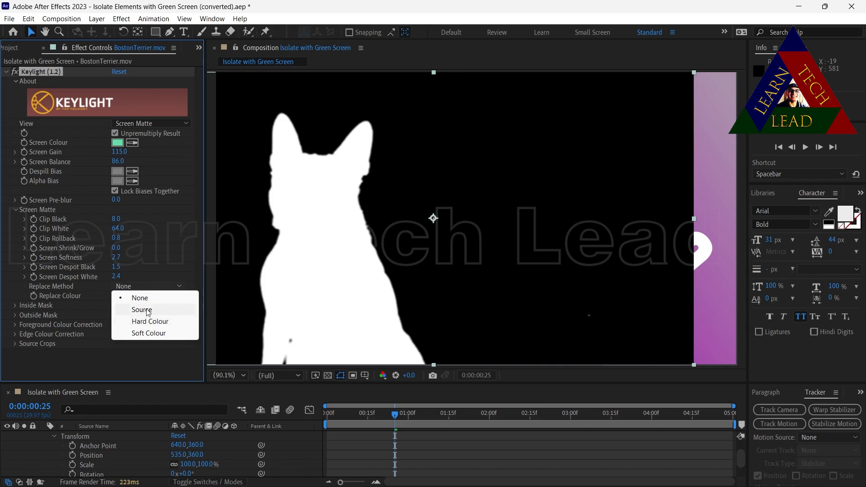
pyautogui.click(145, 311)
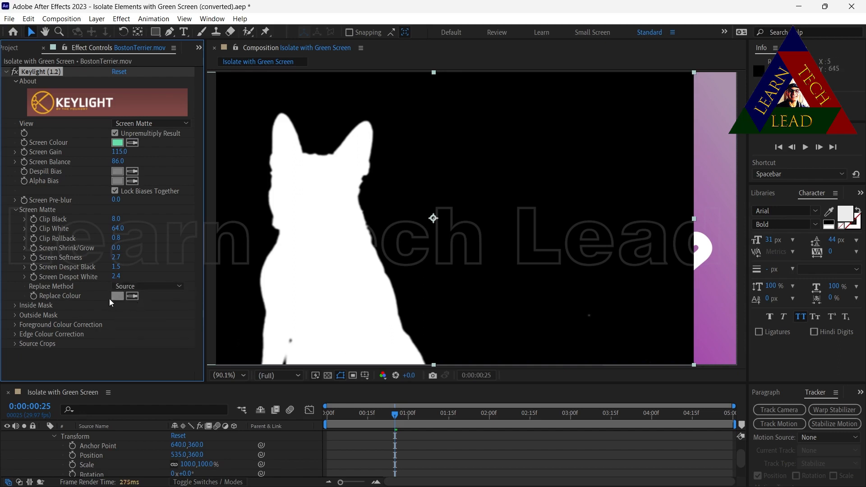
pyautogui.click(24, 277)
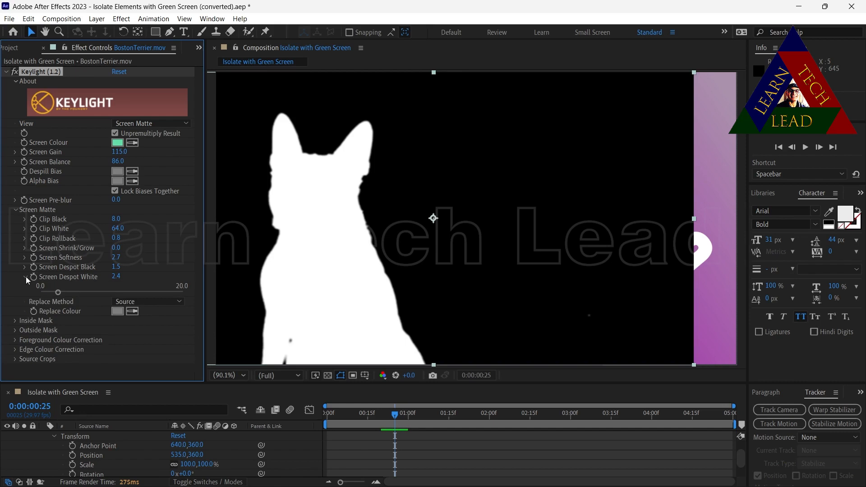
pyautogui.click(25, 277)
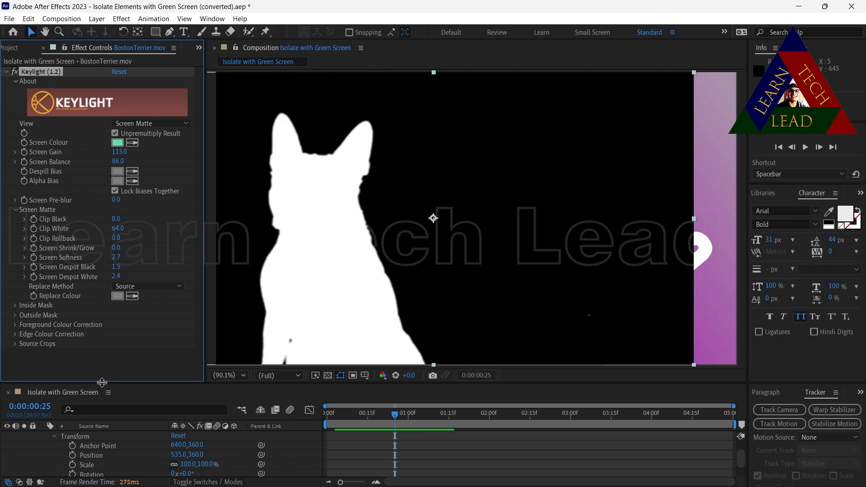
# - Set Keylight's View to Final Result, play the composite from the start and review the whole frame
pyautogui.click(155, 121)
pyautogui.click(150, 253)
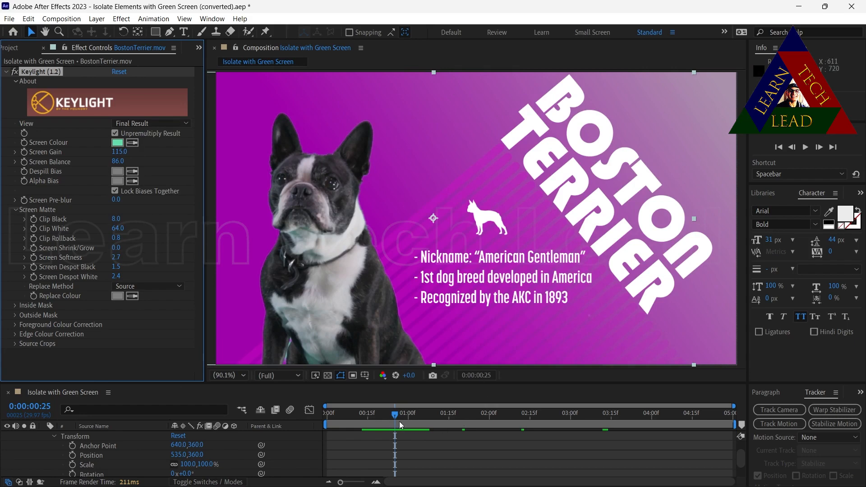
pyautogui.click(281, 402)
pyautogui.press('Home')
pyautogui.press('space')
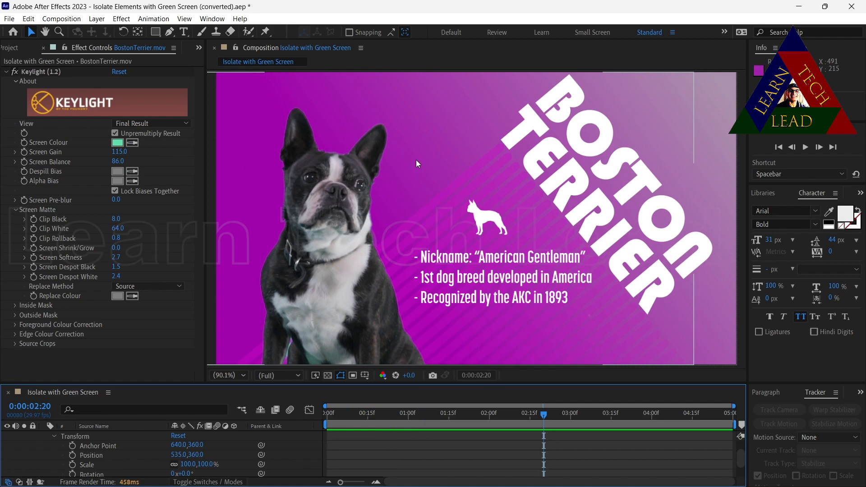
pyautogui.click(361, 57)
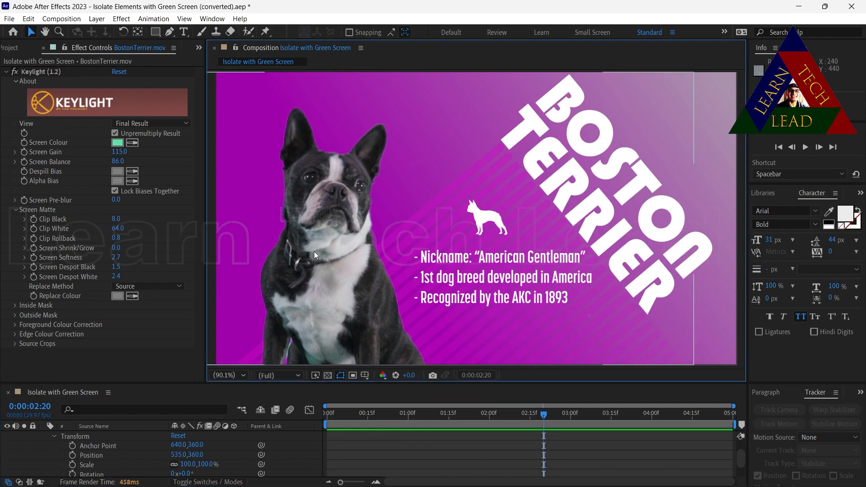
pyautogui.scroll(-2, 314, 250)
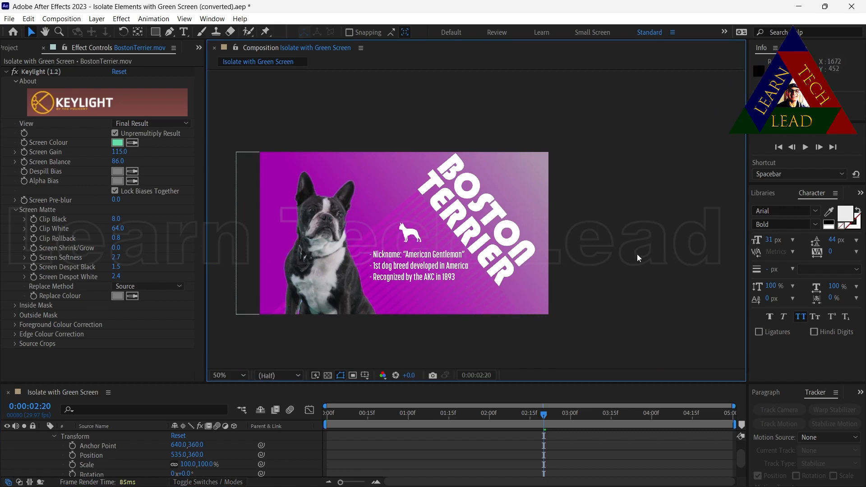